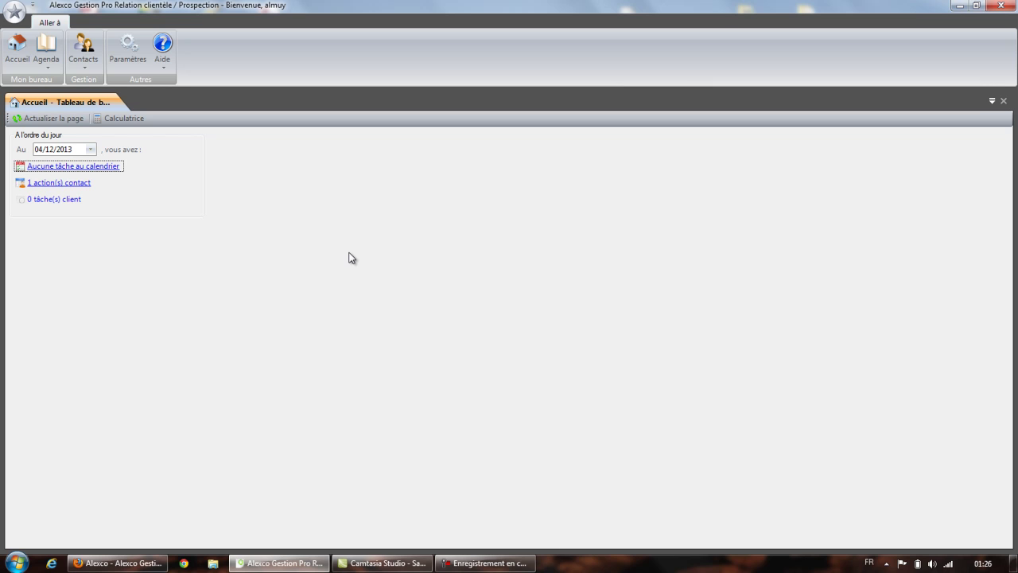
Step: View the day's contact action from the dashboard and close its page
click(53, 183)
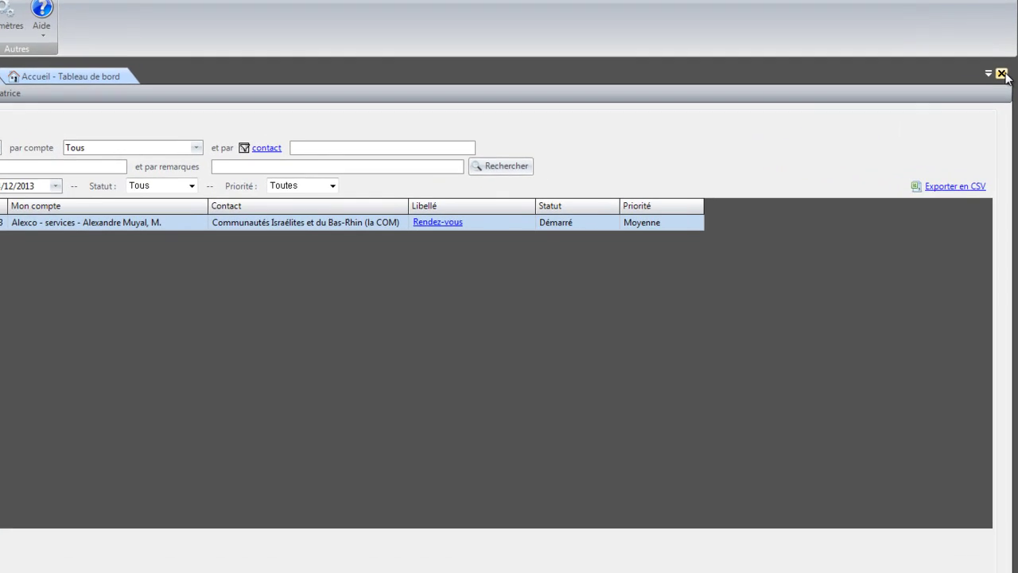
click(1002, 102)
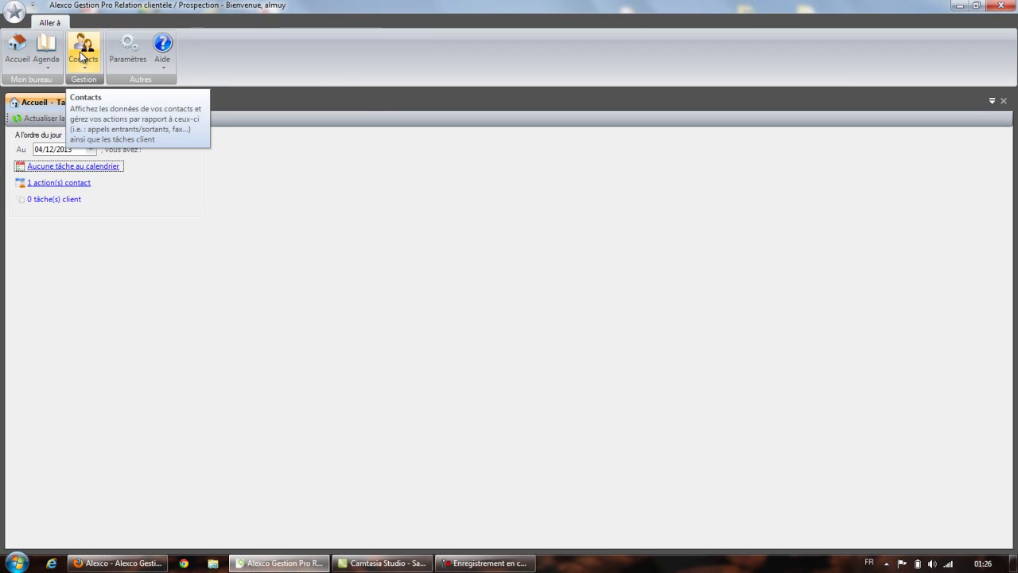
Step: Open the list of contact actions and look through its entries
click(80, 56)
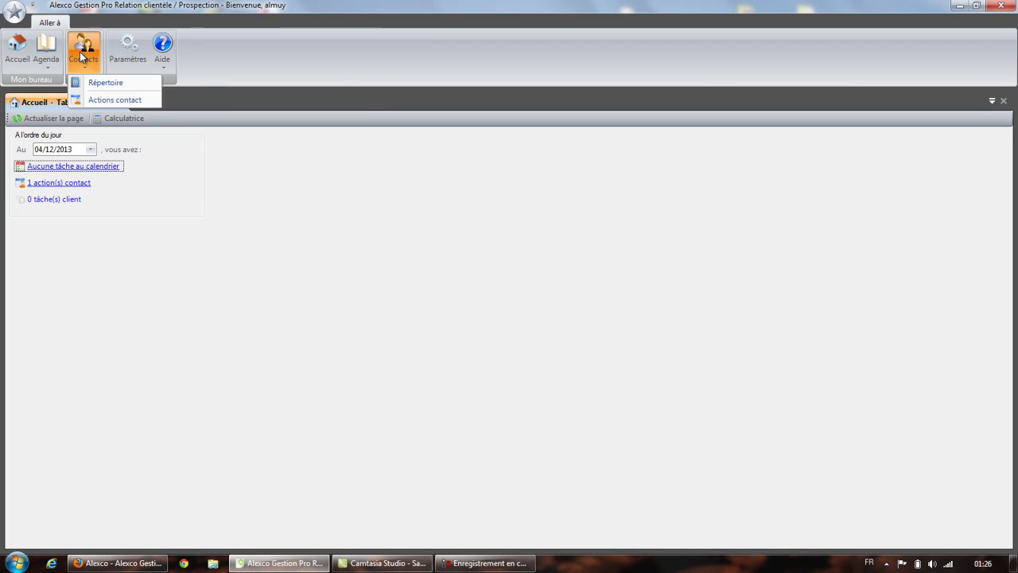
click(88, 100)
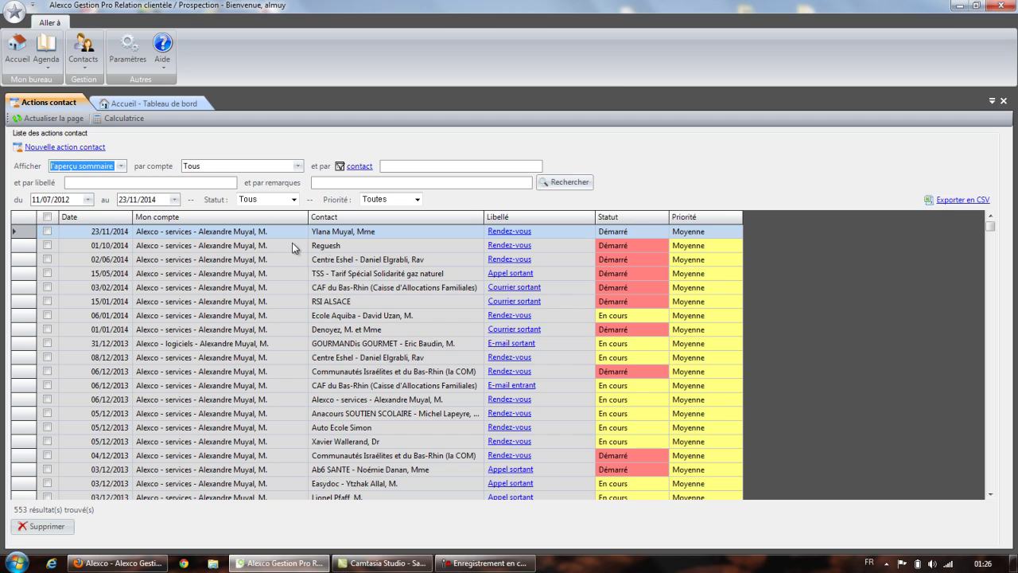
click(366, 320)
scroll(364, 345, down, 15)
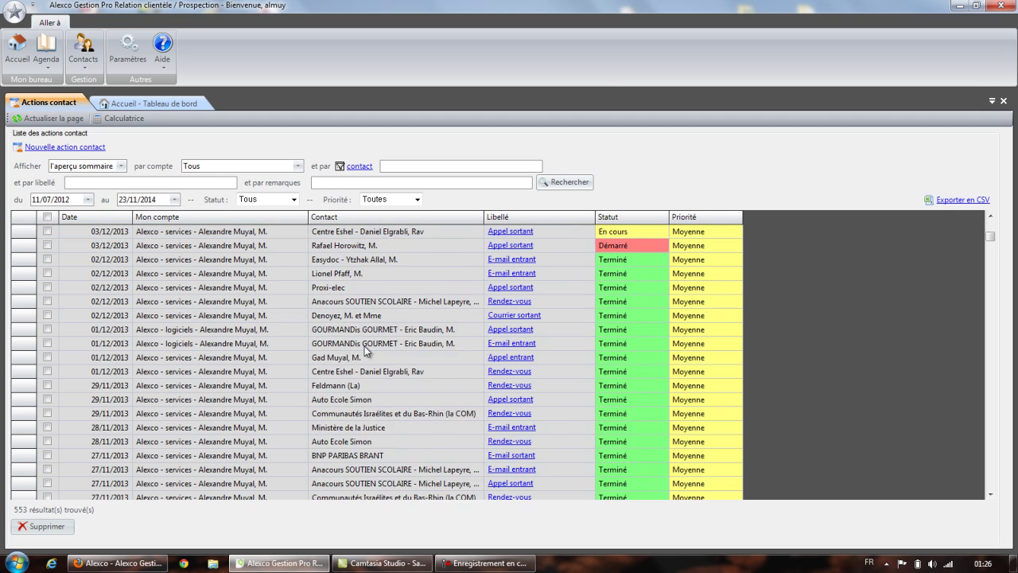
scroll(364, 346, up, 15)
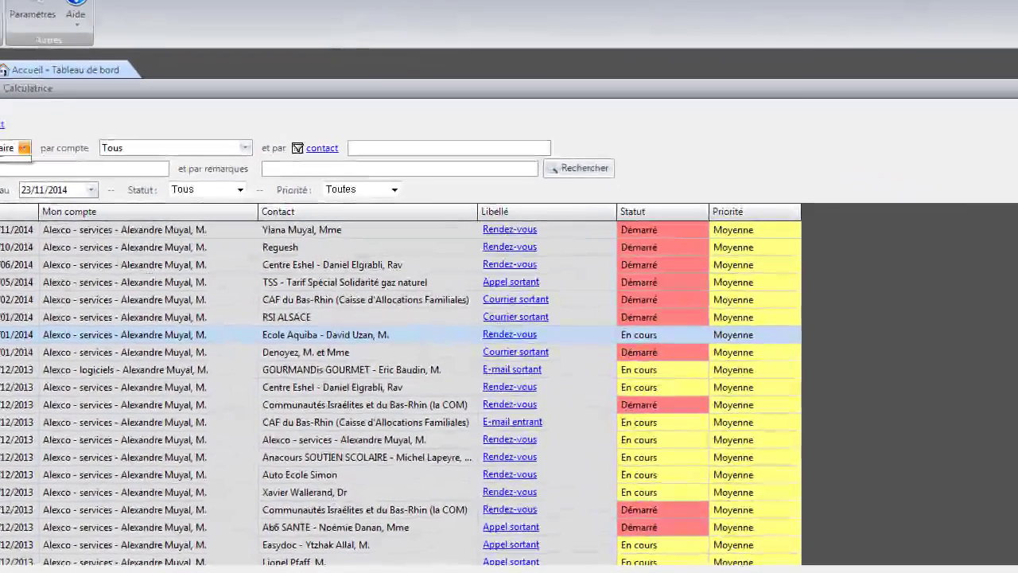
Step: Switch the contact actions list to the detailed overview (l'aperçu détaillé) and select the 03/02/2014 CAF du Bas-Rhin entry
click(119, 165)
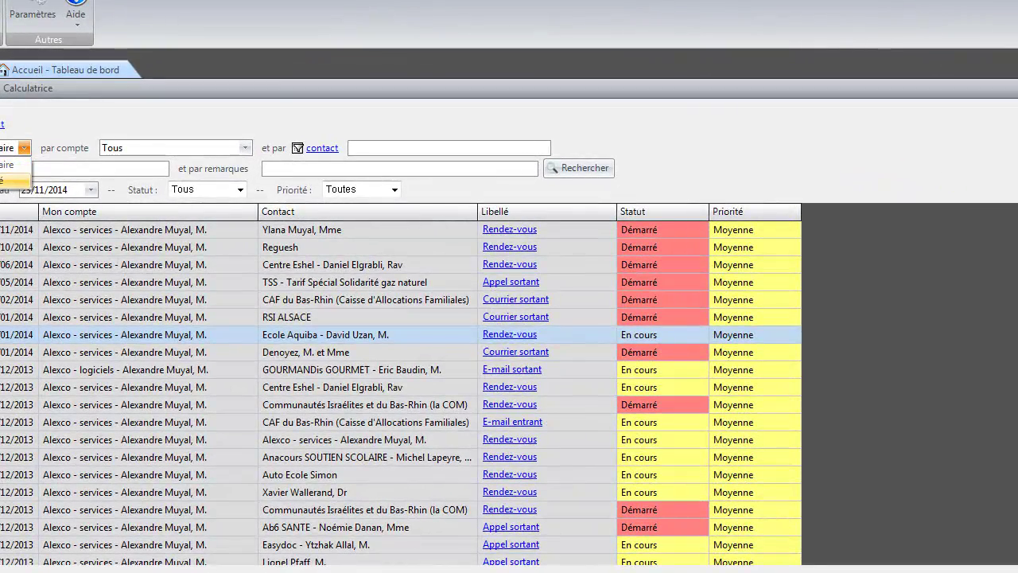
click(8, 180)
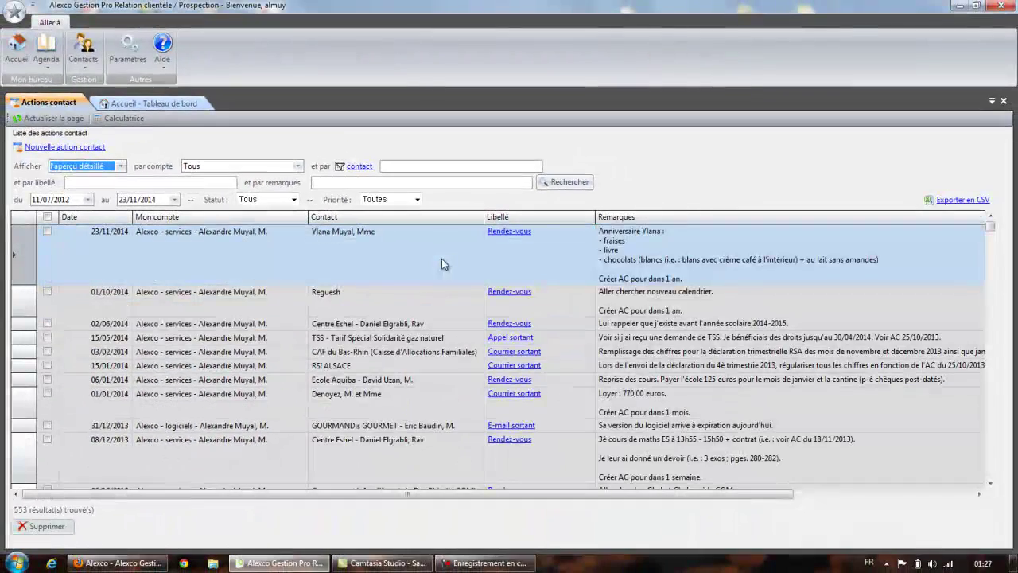
click(669, 351)
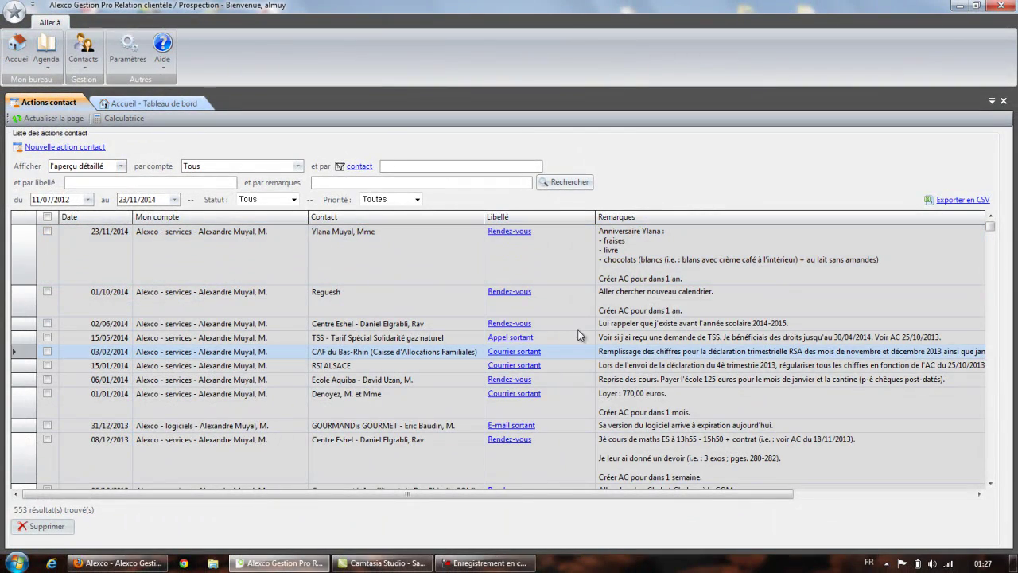
Step: Examine the list's search filters for account, contact, remarks, status and priority without changing them
click(208, 167)
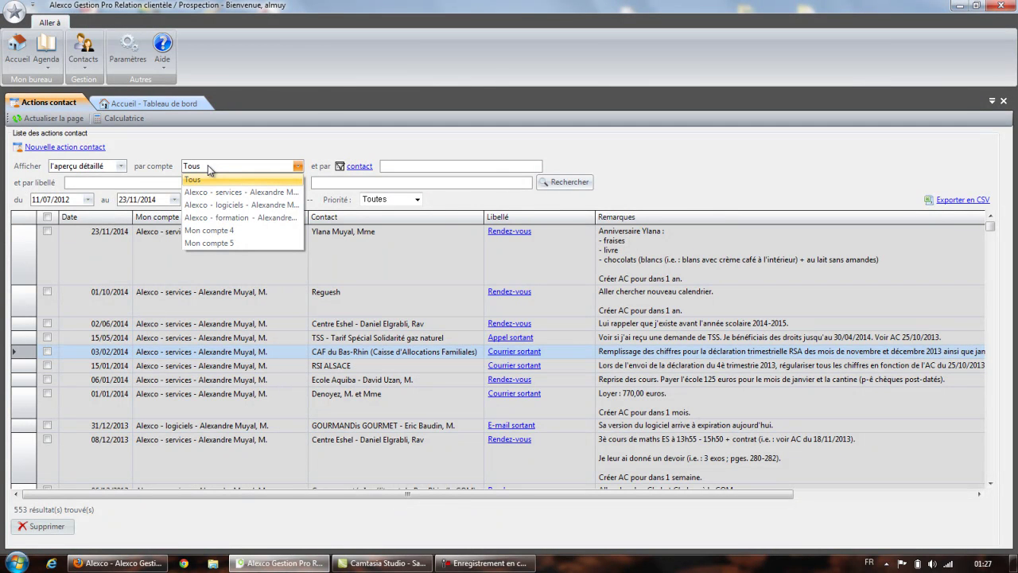
click(208, 164)
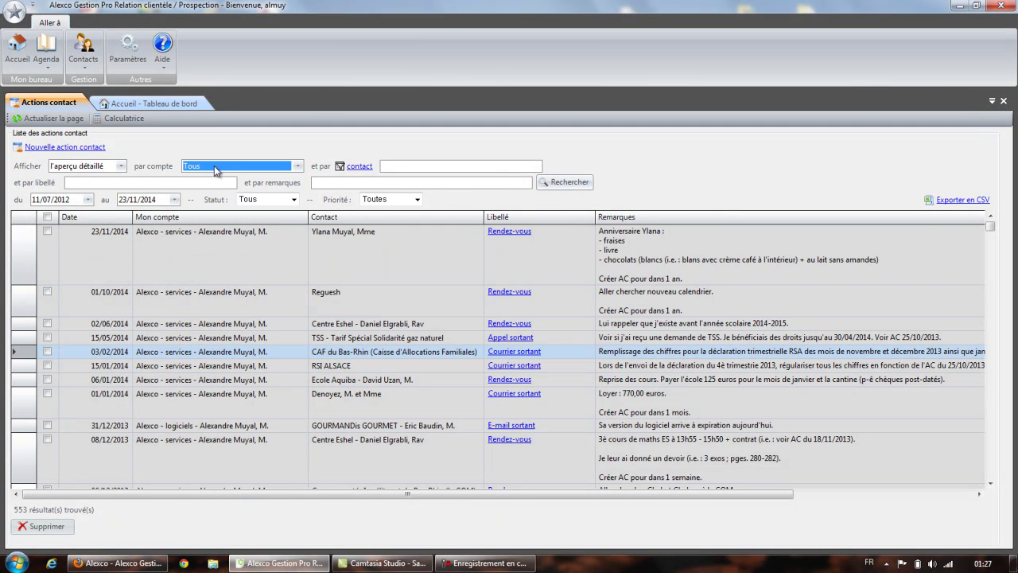
click(393, 166)
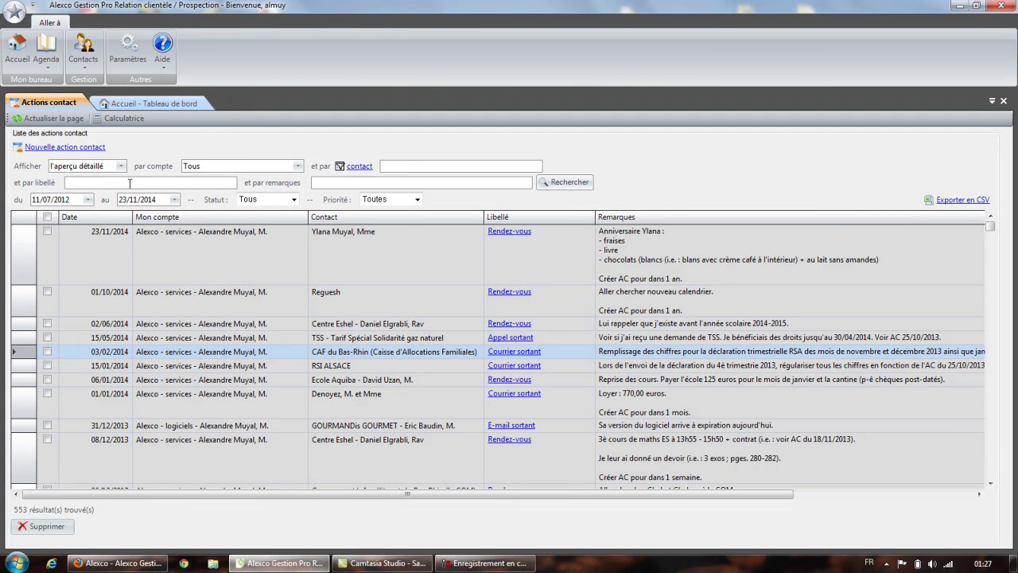
click(338, 184)
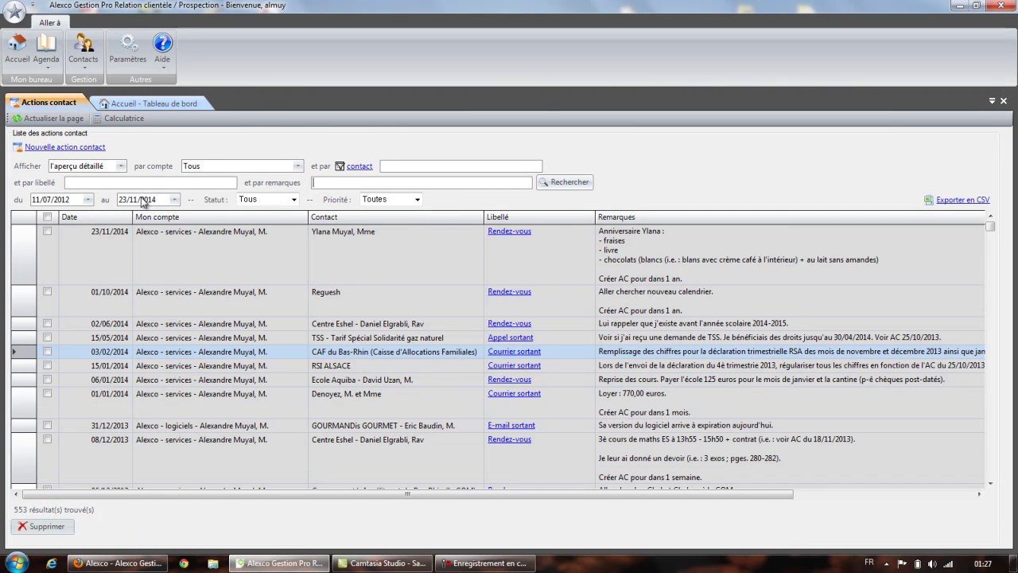
click(252, 202)
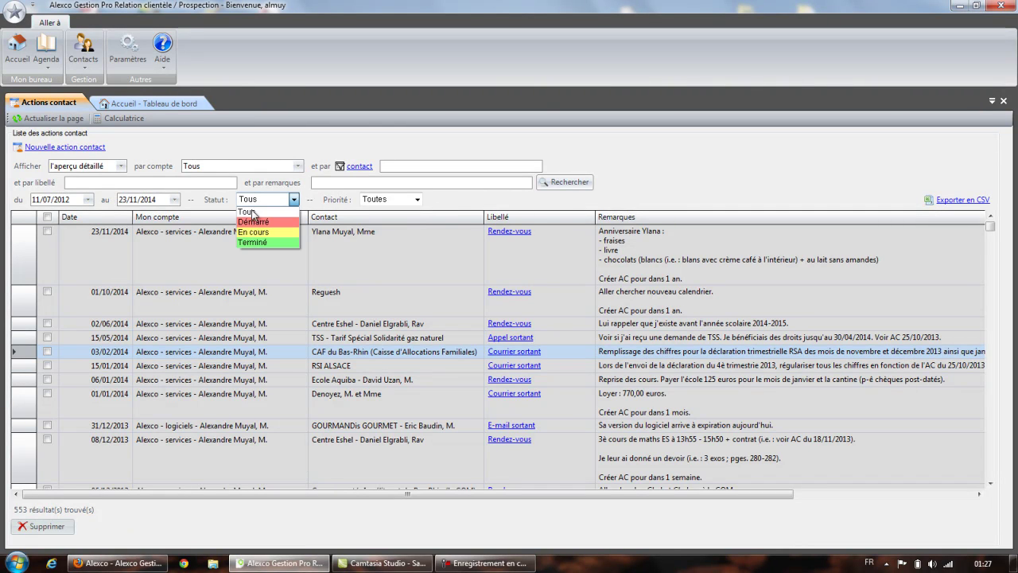
click(257, 203)
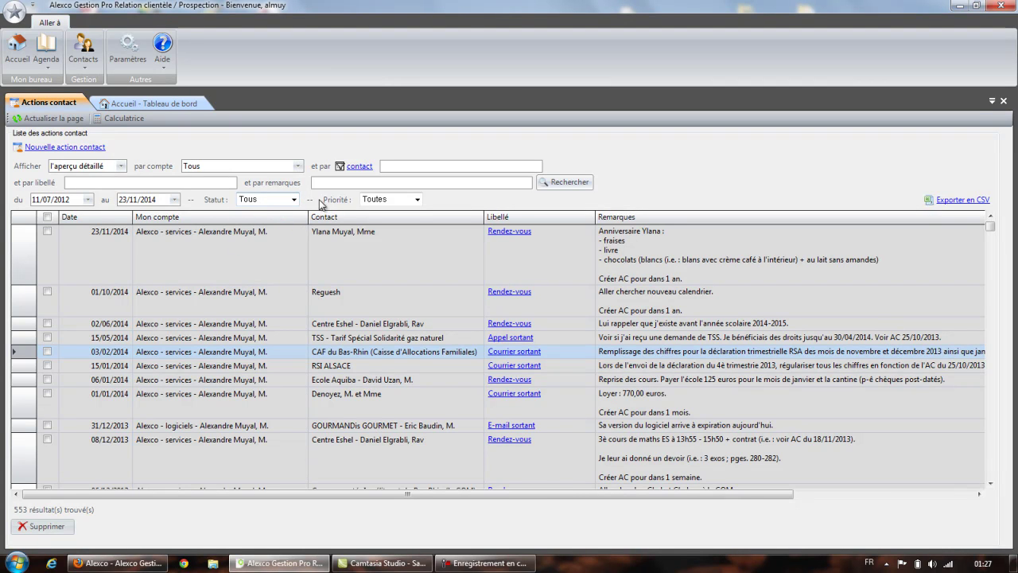
click(376, 202)
click(376, 202)
Step: Start a new contact action and check the available accounts, keeping the Alexco - services account
click(57, 148)
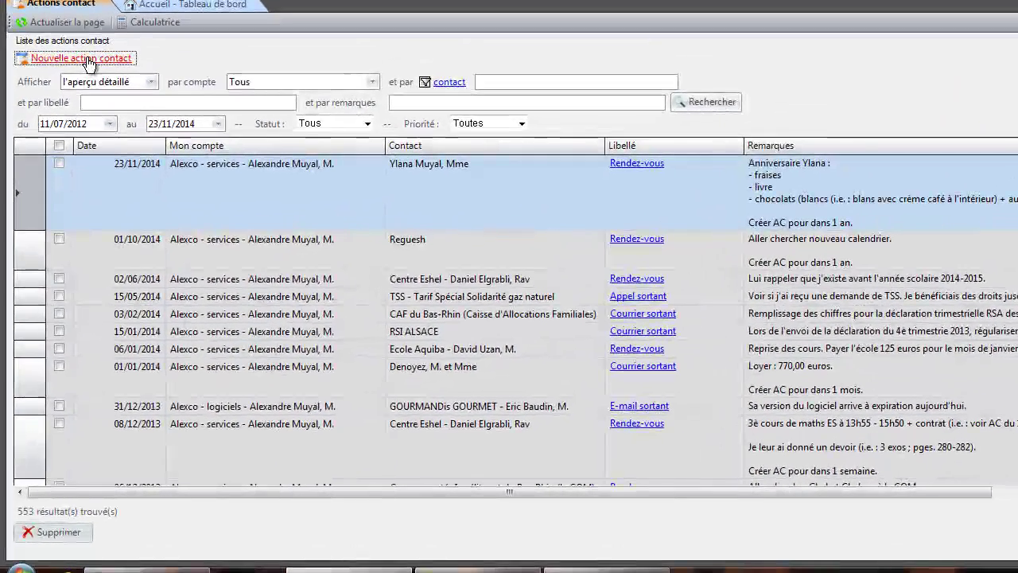
click(71, 151)
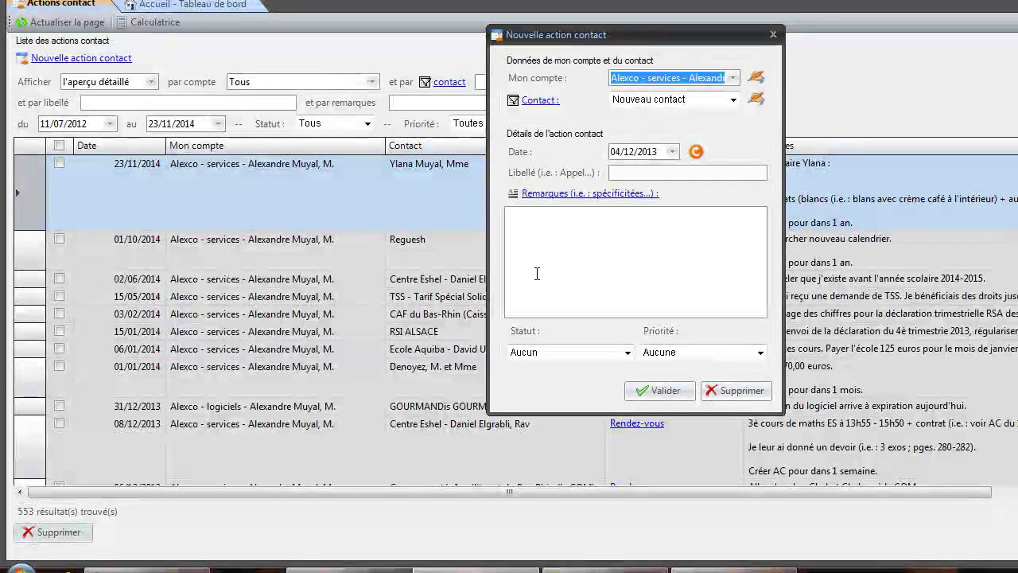
click(678, 80)
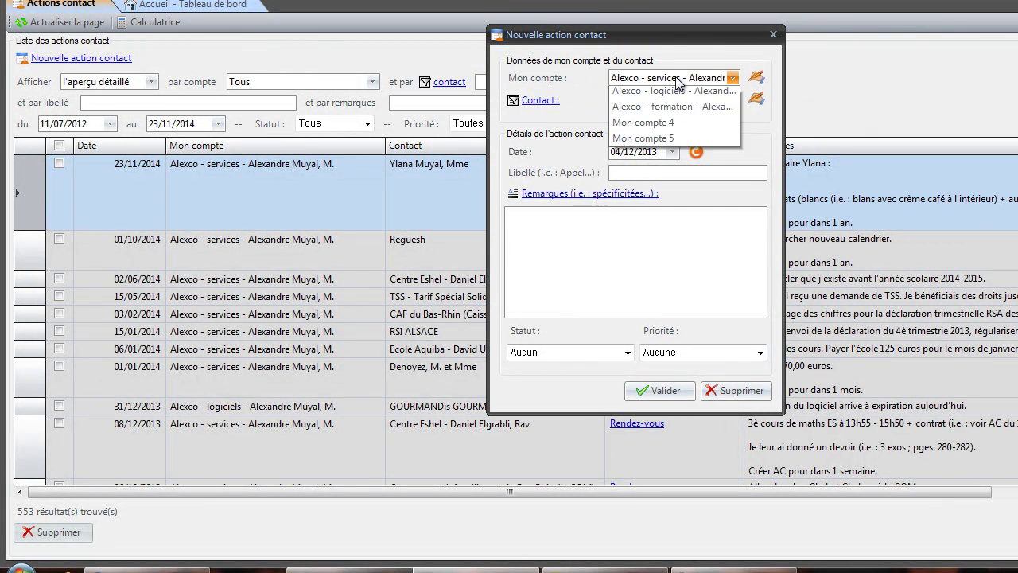
click(675, 77)
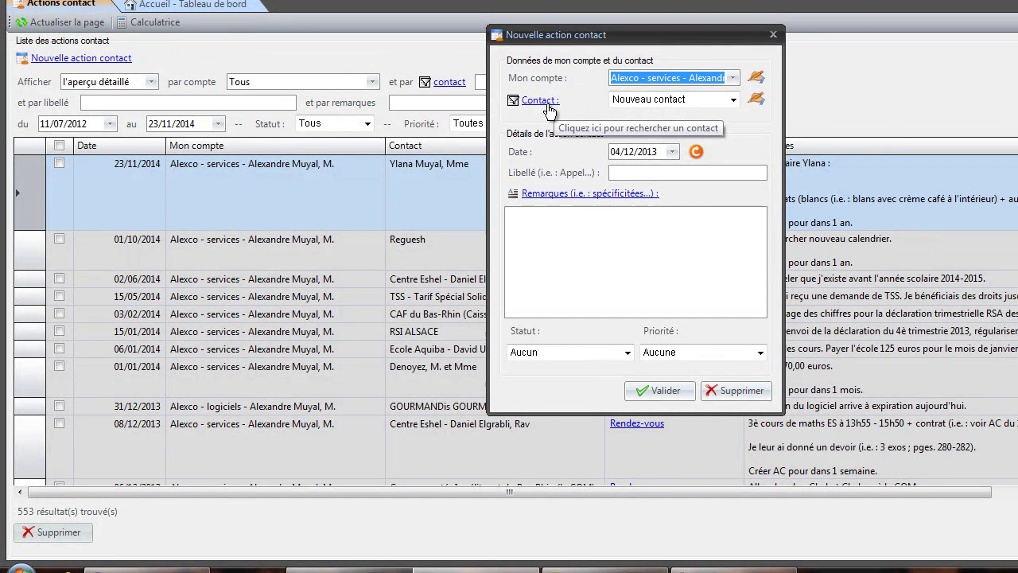
Step: Assign the Advancia contact to the new action using the contact filter
click(683, 100)
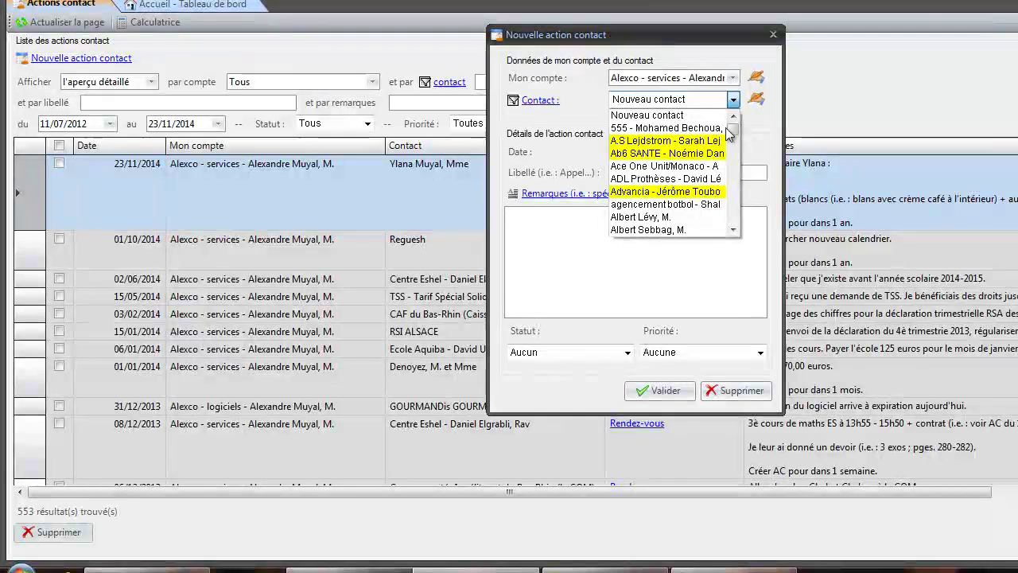
mouse_move(728, 133)
mouse_down()
mouse_move(733, 162)
mouse_move(735, 119)
mouse_up()
click(706, 100)
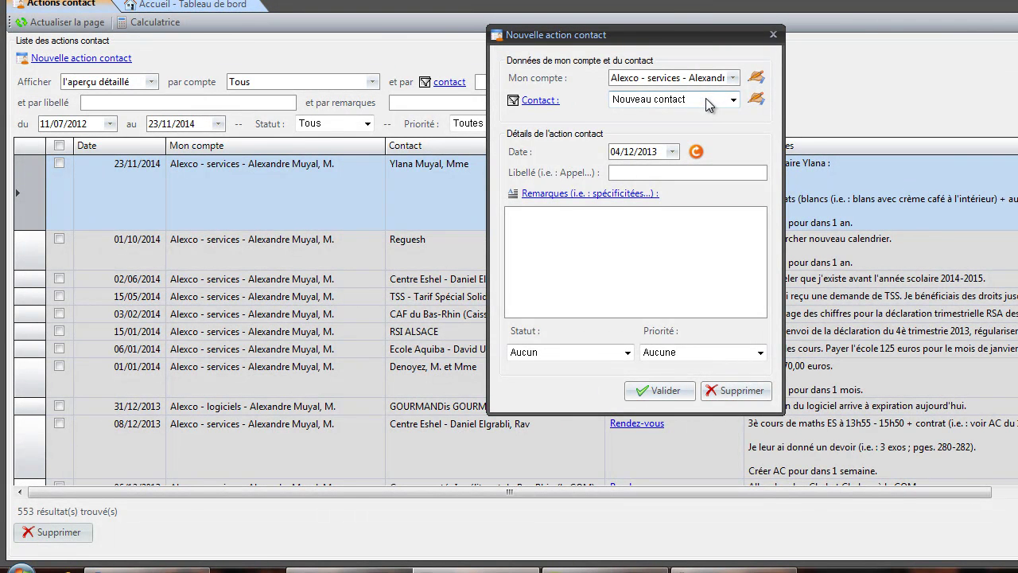
click(539, 101)
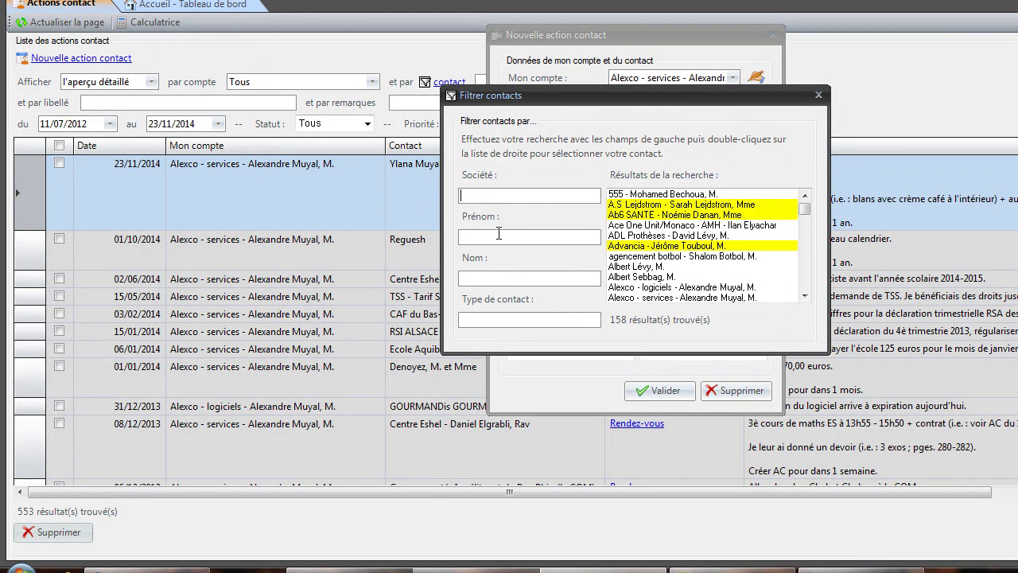
double_click(660, 246)
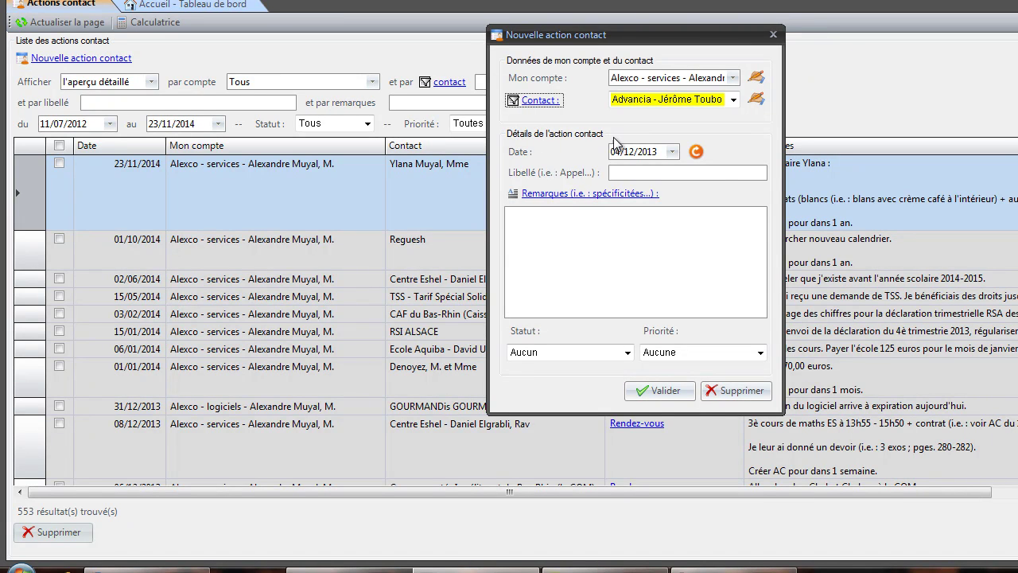
Step: Set the action's date to 06/12/2013 and its label to Rendez-vous
click(673, 152)
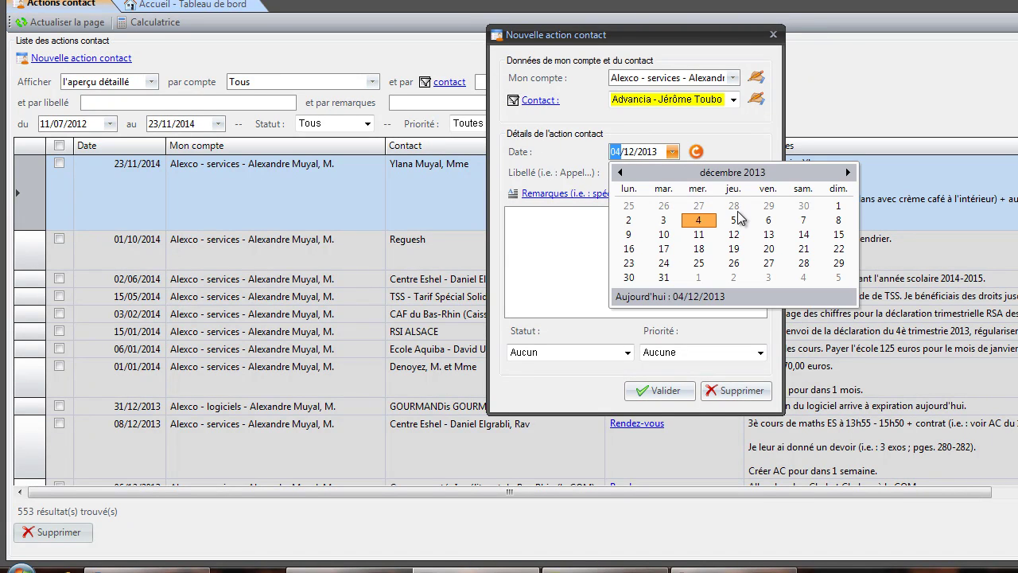
click(766, 221)
click(651, 174)
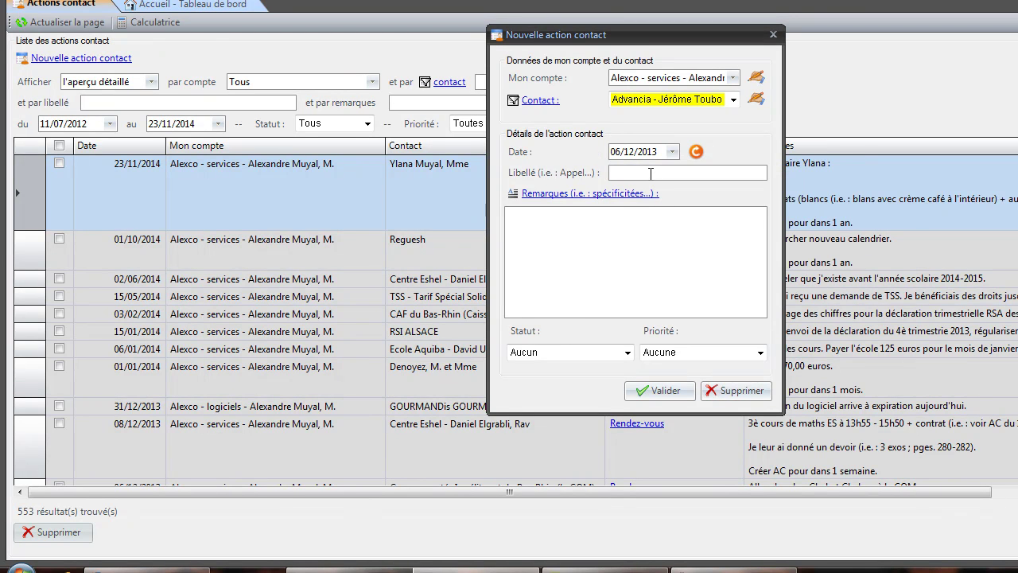
text(r)
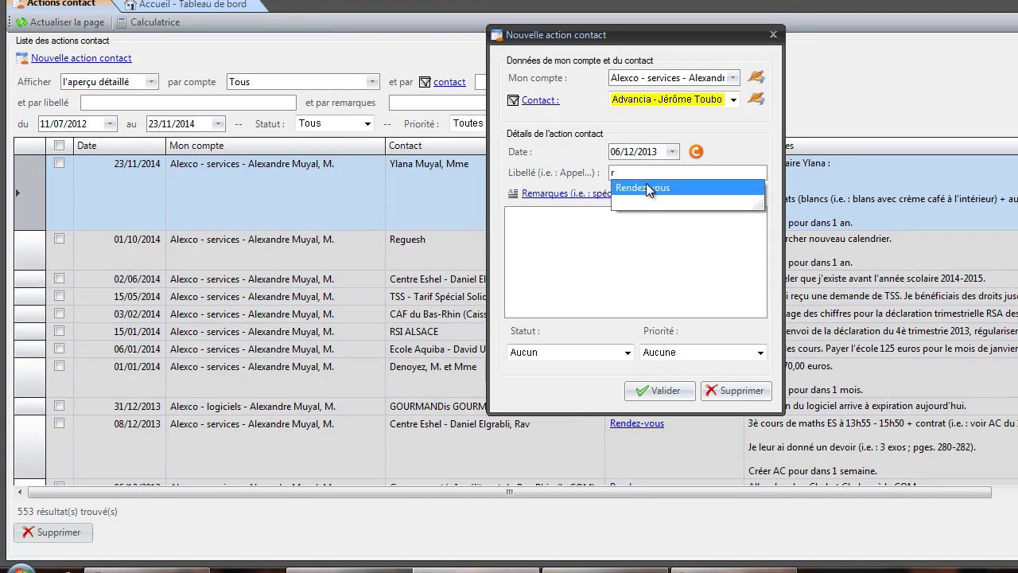
click(646, 188)
Step: Enter the remark "pour un entretien à 10h00." for the action
click(546, 224)
text(pour un entre)
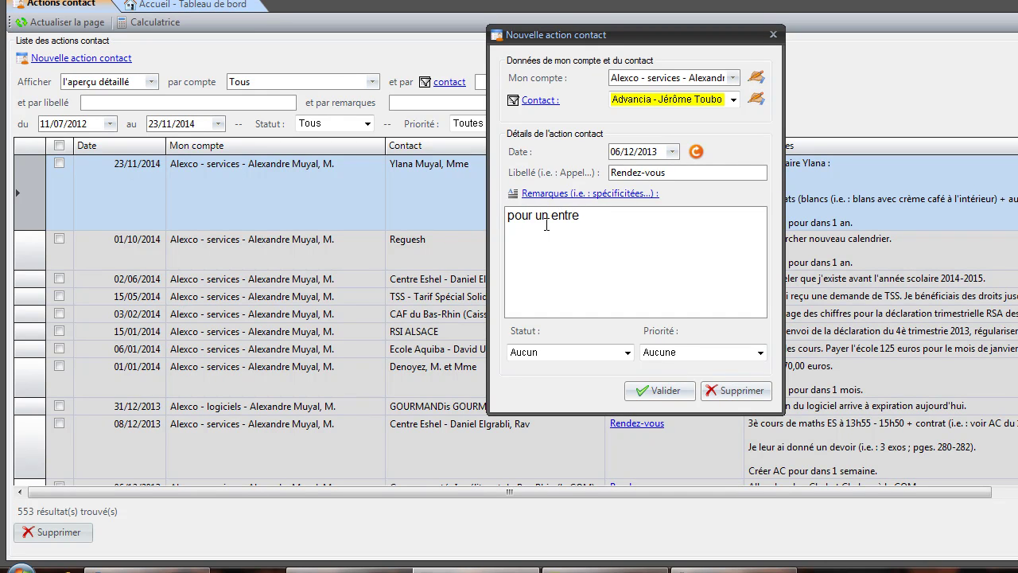
text(tien à 10h00.)
Step: Set the status to Démarré and the priority to Moyenne, and validate the new contact action
click(513, 353)
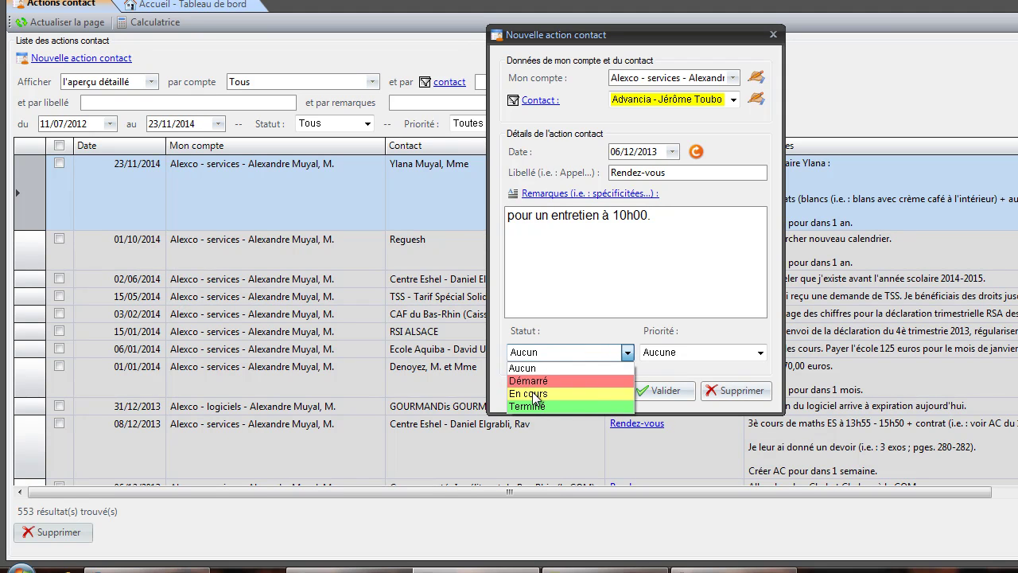
click(537, 381)
click(651, 354)
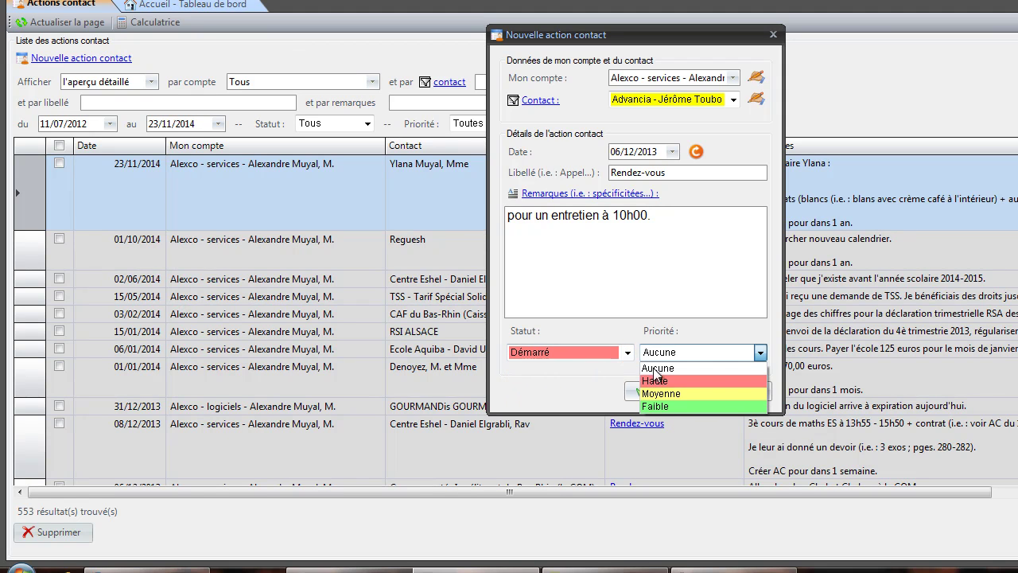
click(658, 394)
click(648, 391)
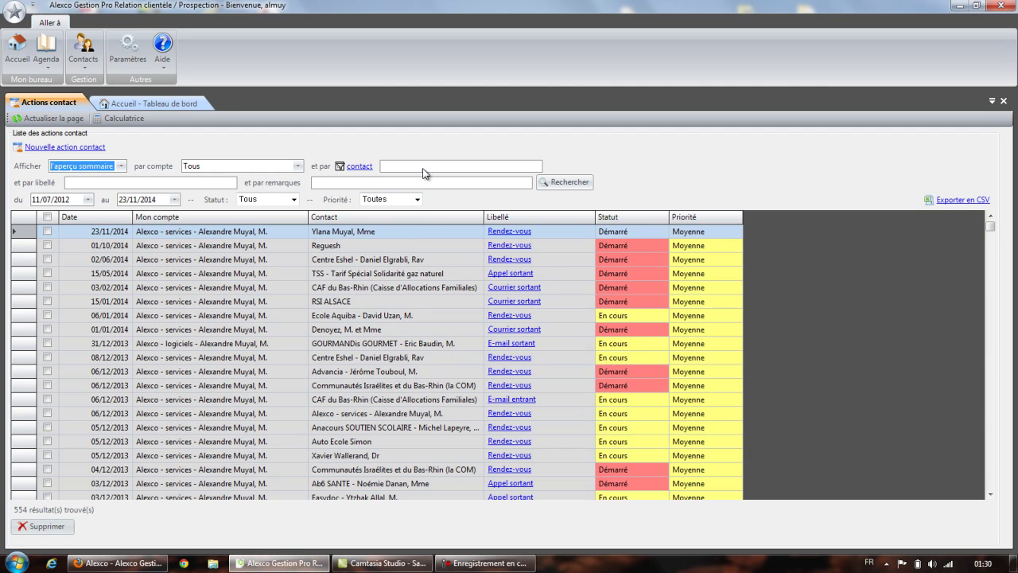
Step: Filter the contact actions list by the Advancia contact and select the 15/10/2012 entry
click(405, 167)
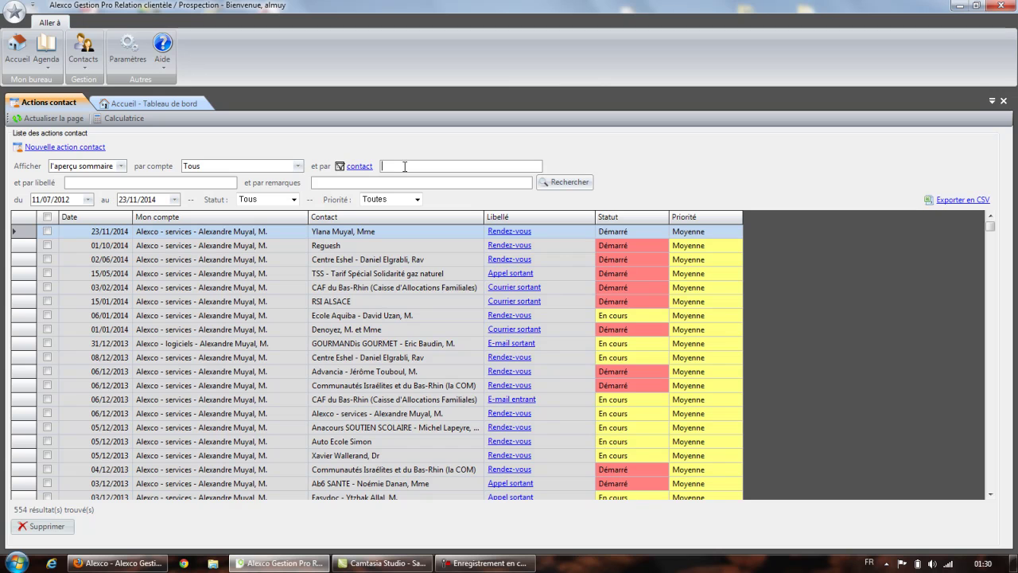
text(a)
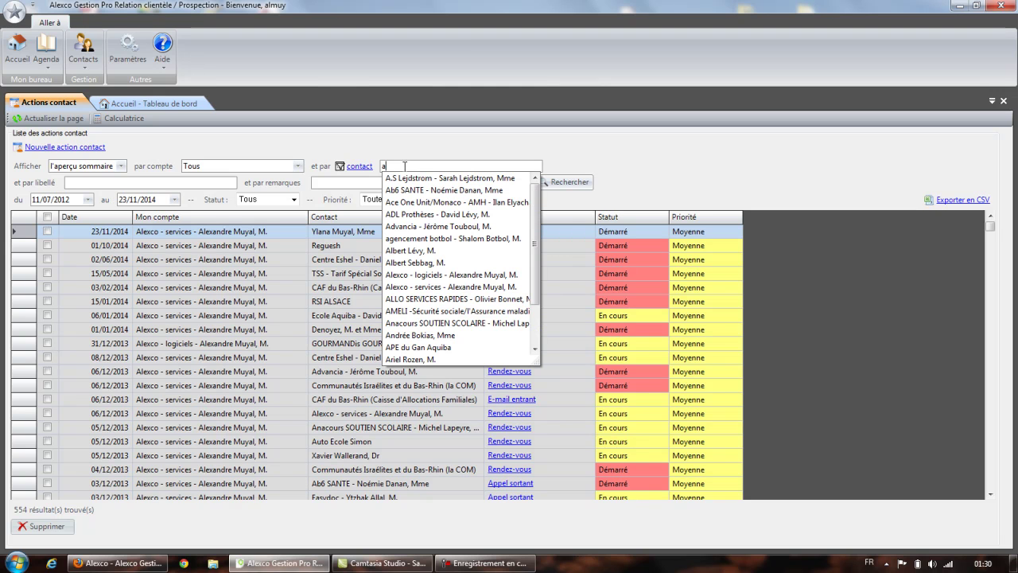
text(d)
click(404, 190)
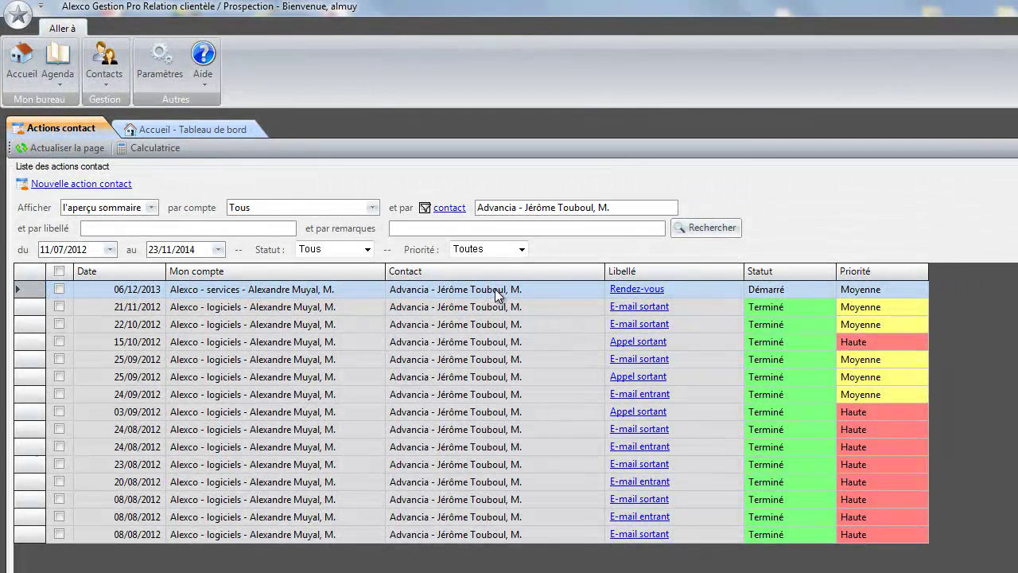
click(491, 341)
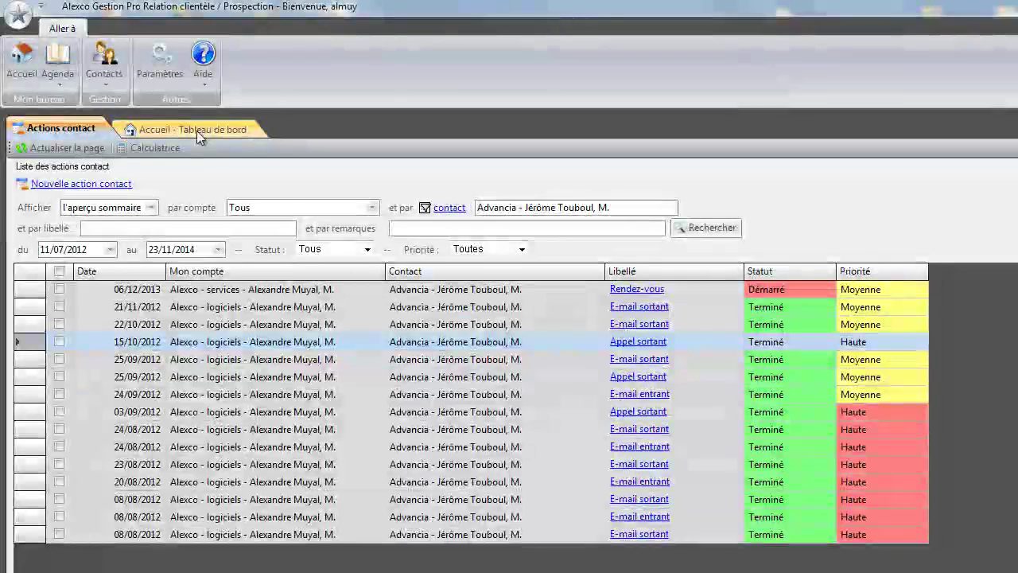
Step: Find the Advancia contact in the Répertoire using the contact filter and open its record
click(62, 64)
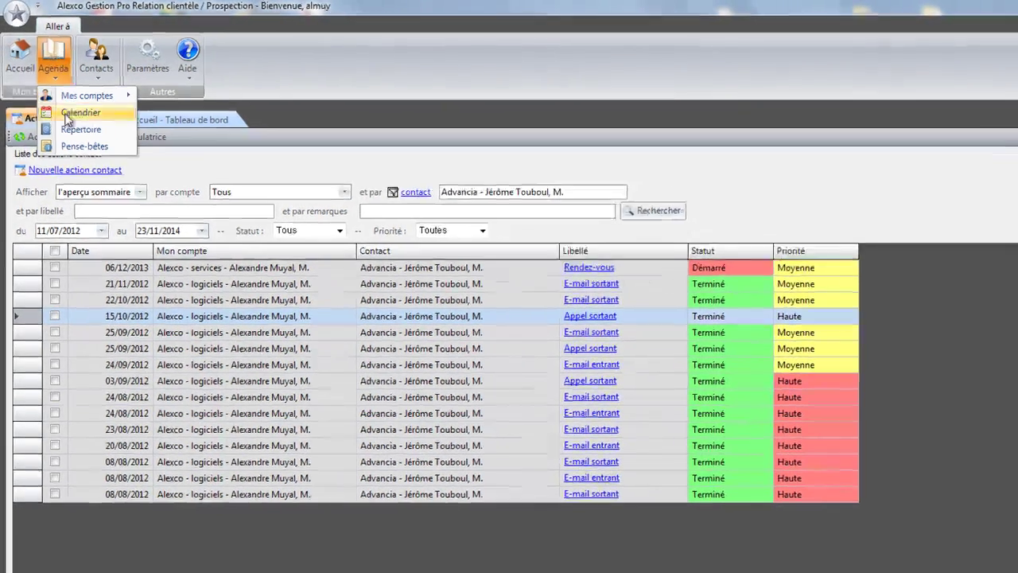
click(78, 145)
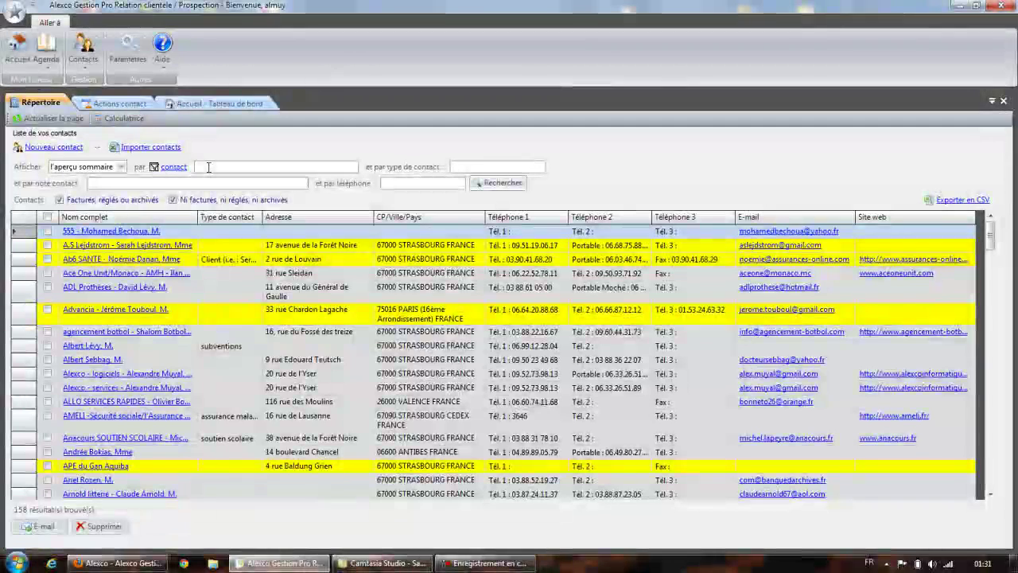
text(ad)
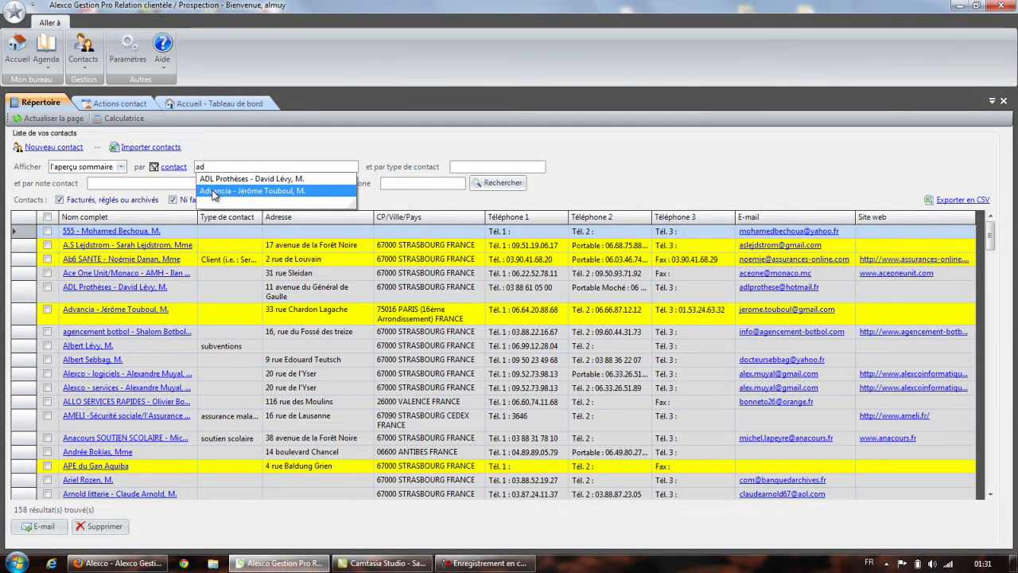
click(213, 196)
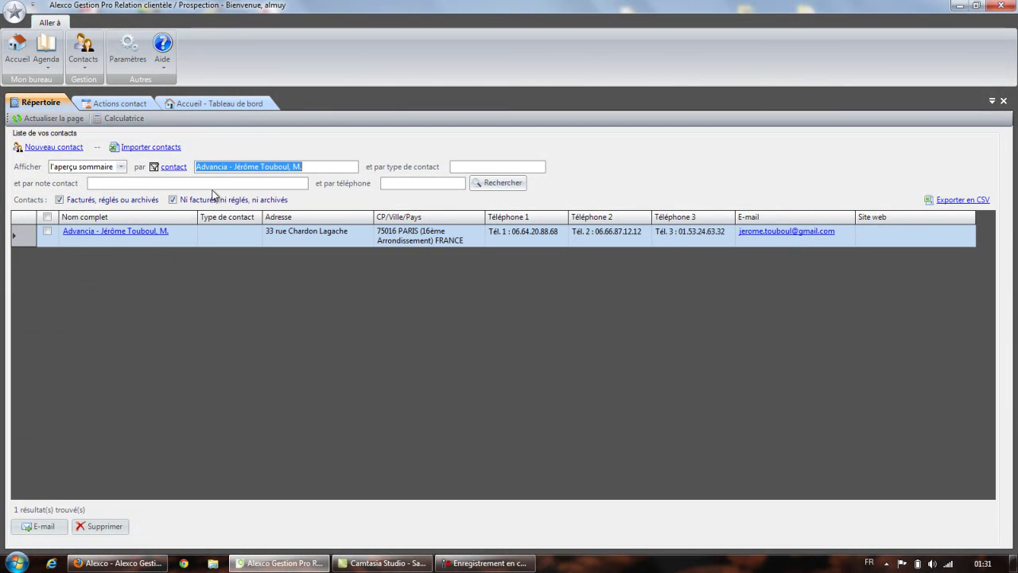
click(100, 231)
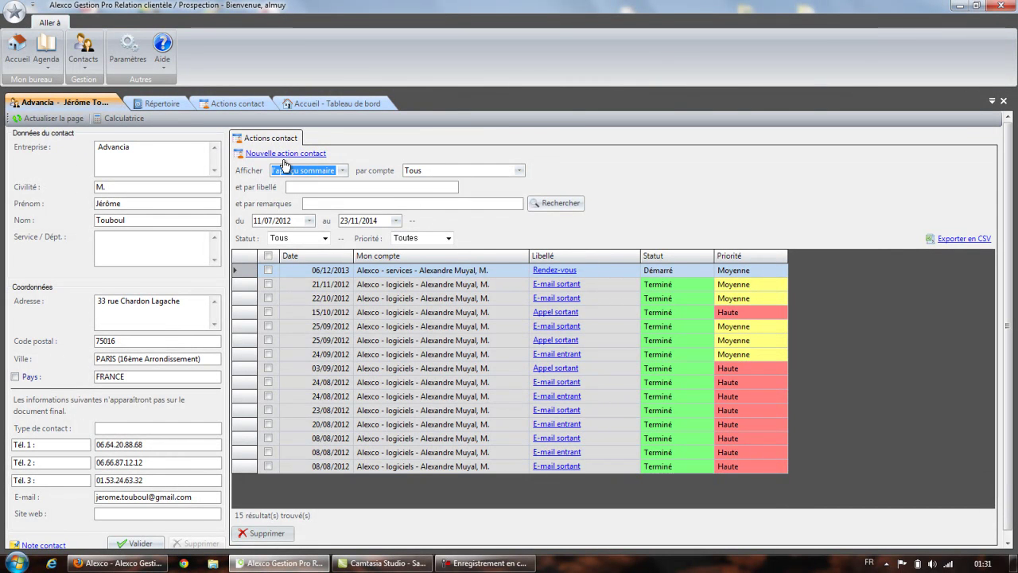
Step: Display the contact's actions in l'aperçu détaillé and review the remarks of several entries, ending on the 25/09/2012 Appel sortant
click(328, 175)
click(312, 197)
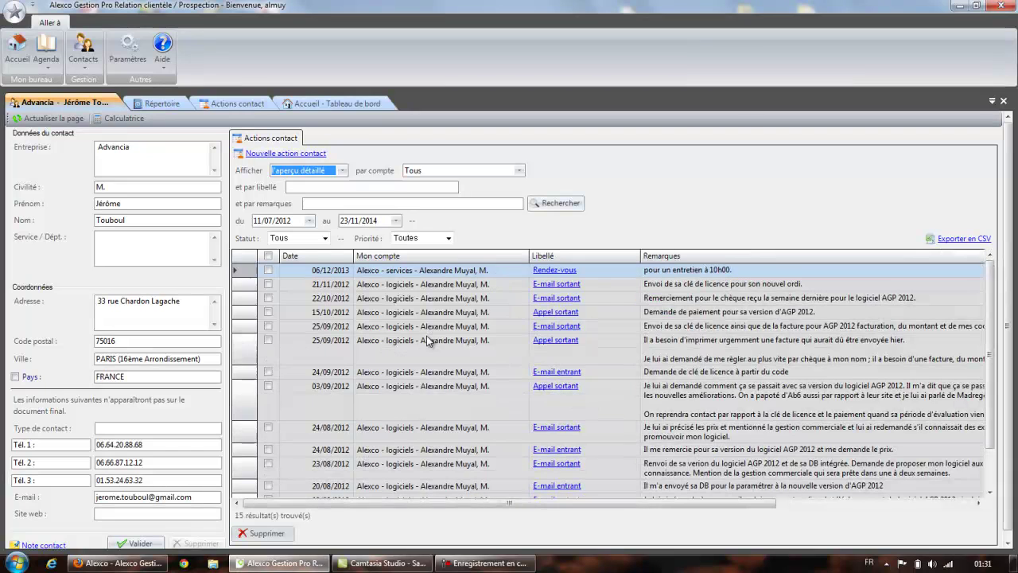
click(428, 341)
click(699, 398)
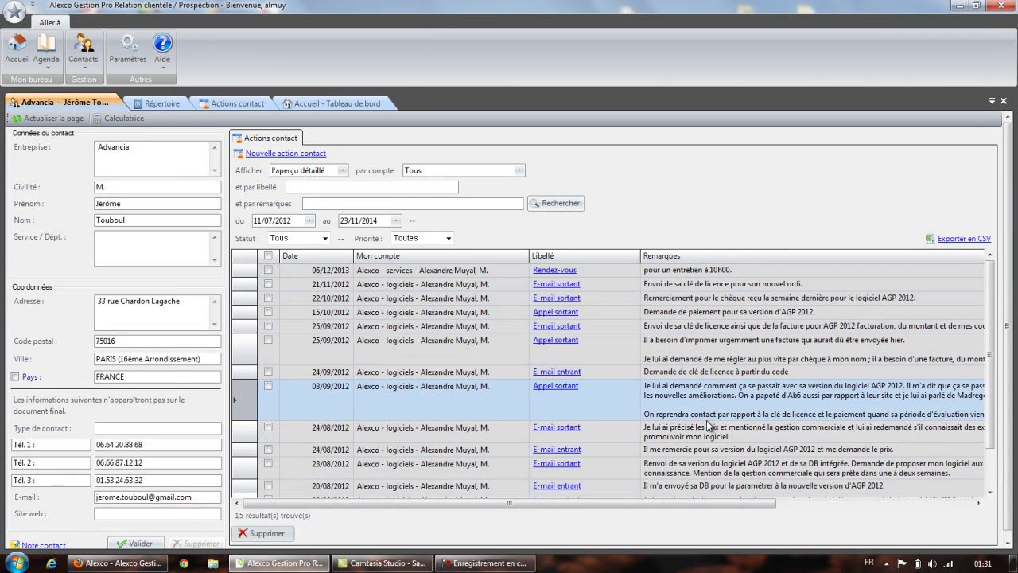
click(711, 434)
click(712, 452)
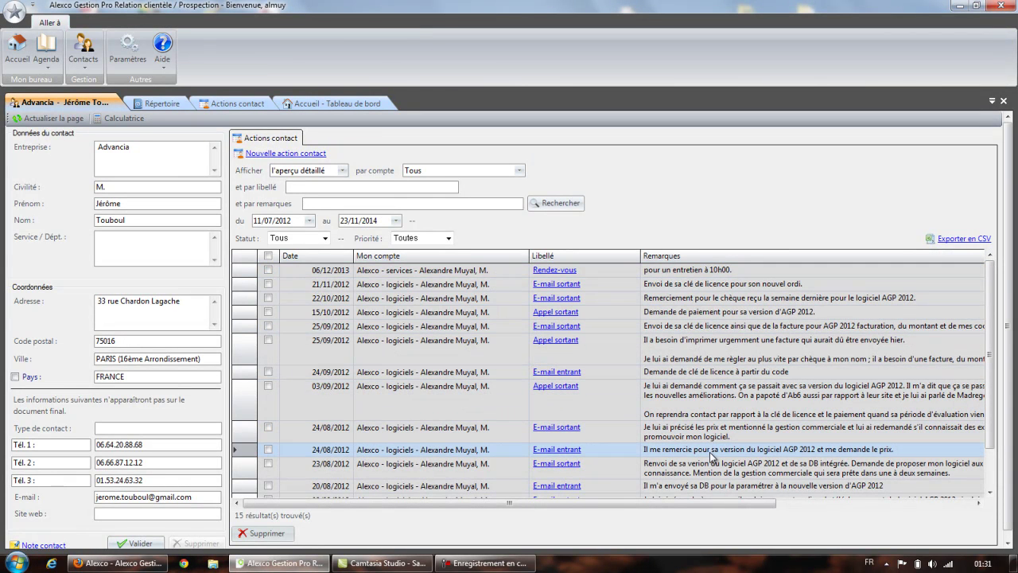
click(681, 362)
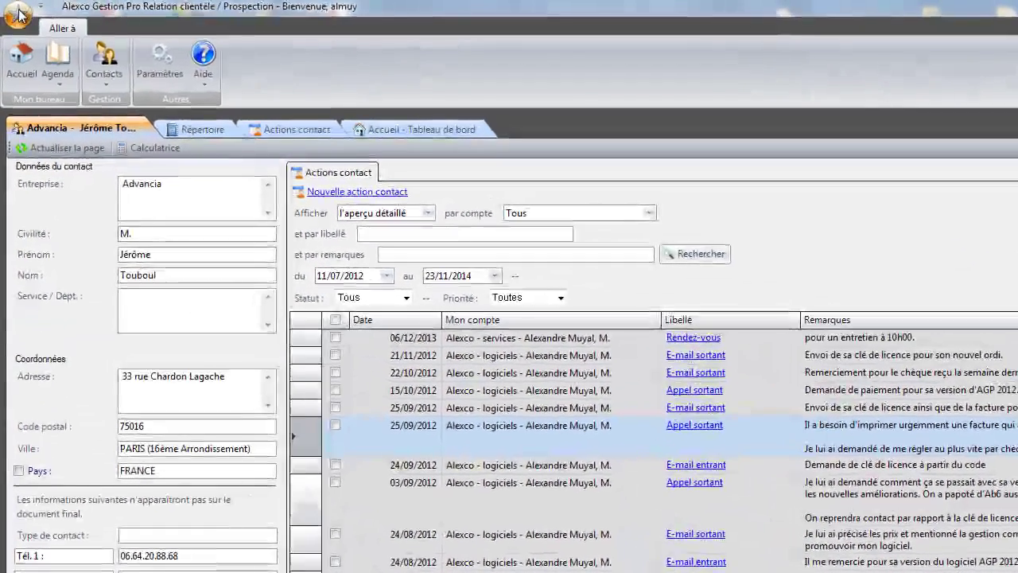
Step: Back up the database to the Bureau as AlexcoGestionPro.mdb, replacing the existing file
click(14, 12)
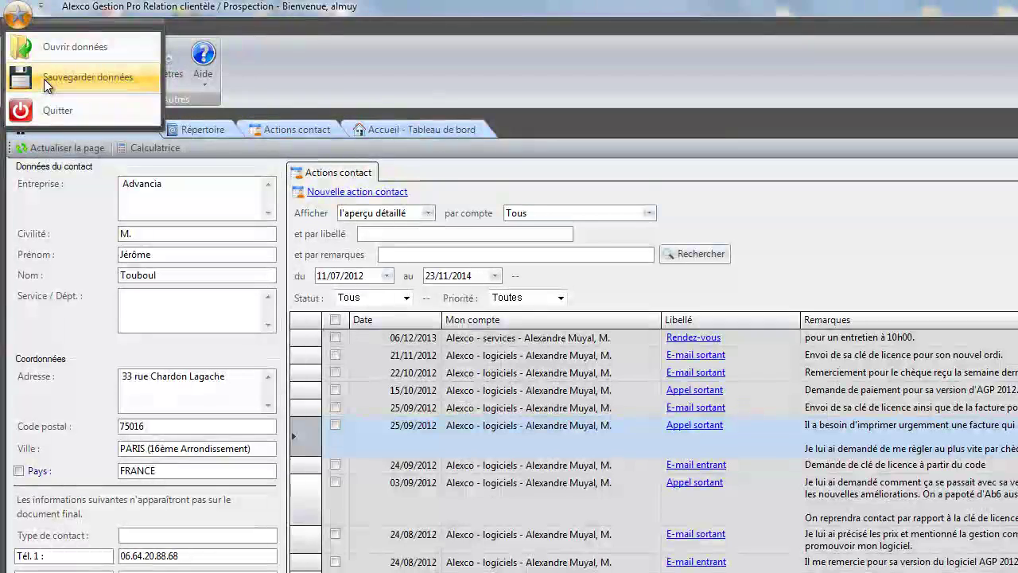
click(43, 79)
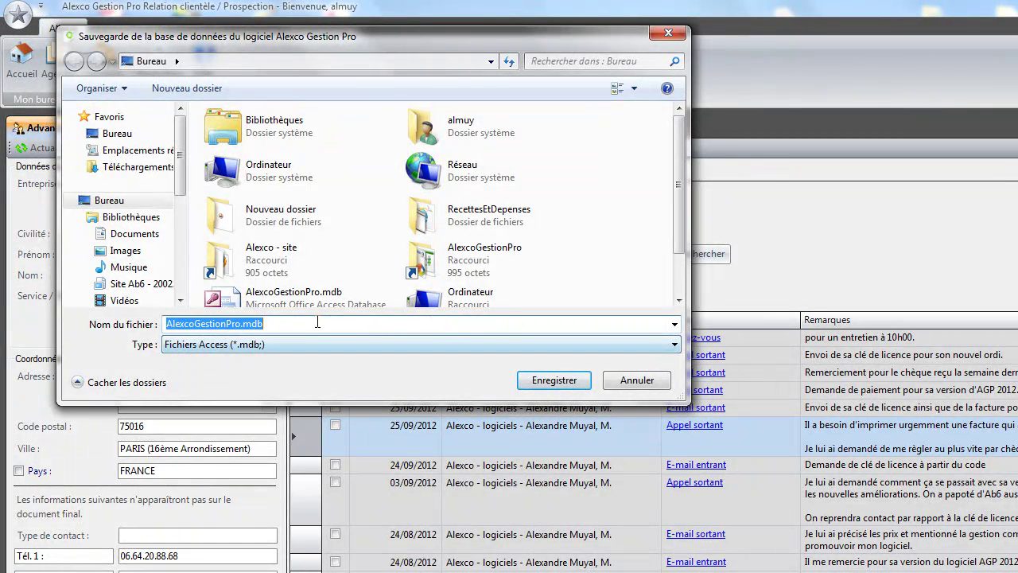
drag(305, 326, 171, 326)
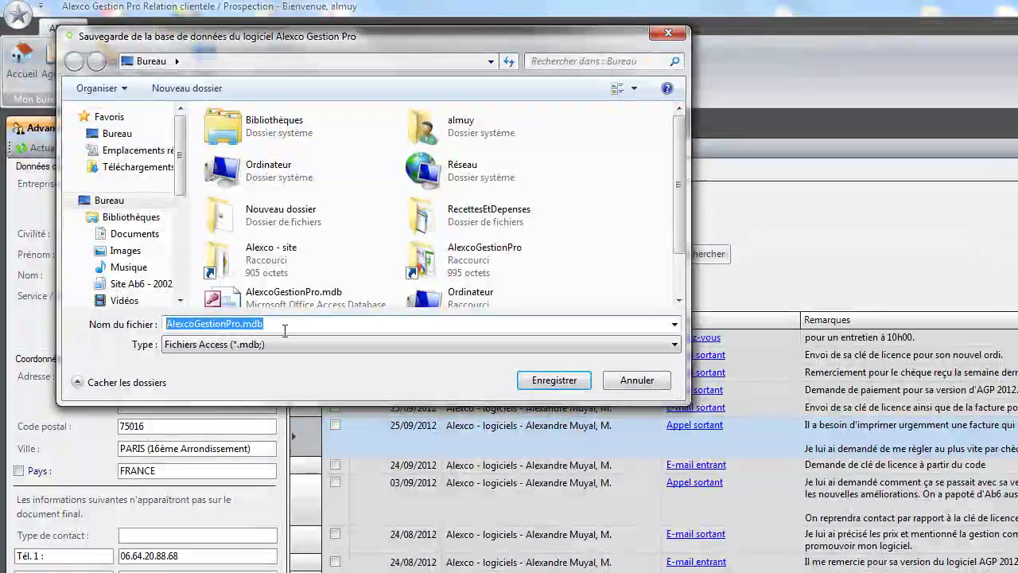
click(299, 327)
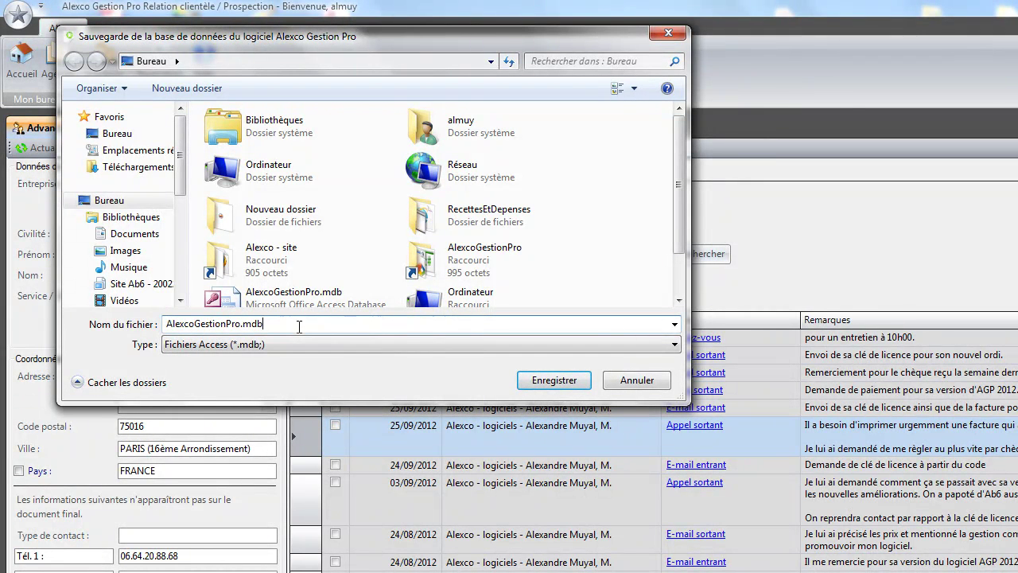
drag(305, 325, 164, 325)
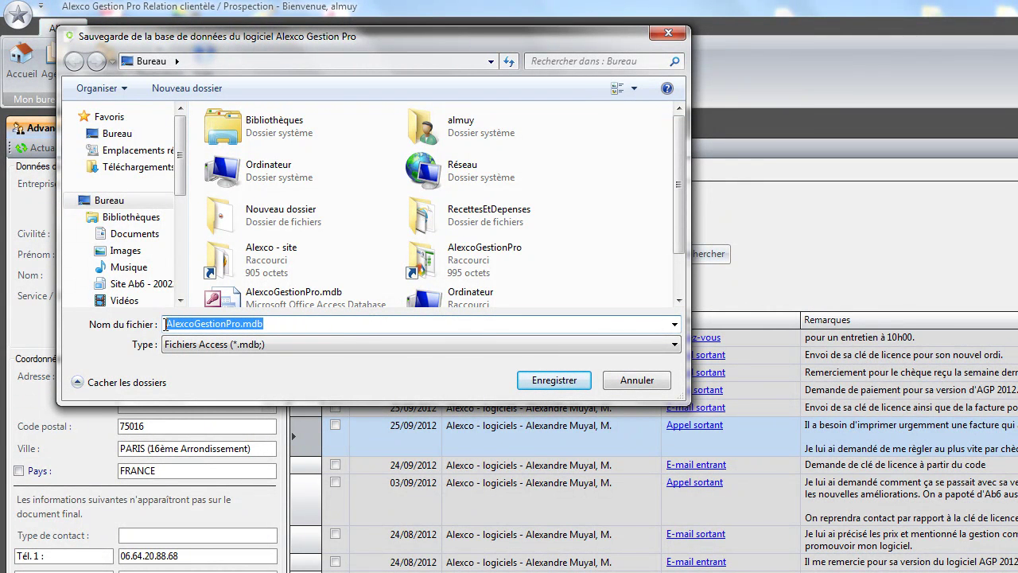
click(531, 382)
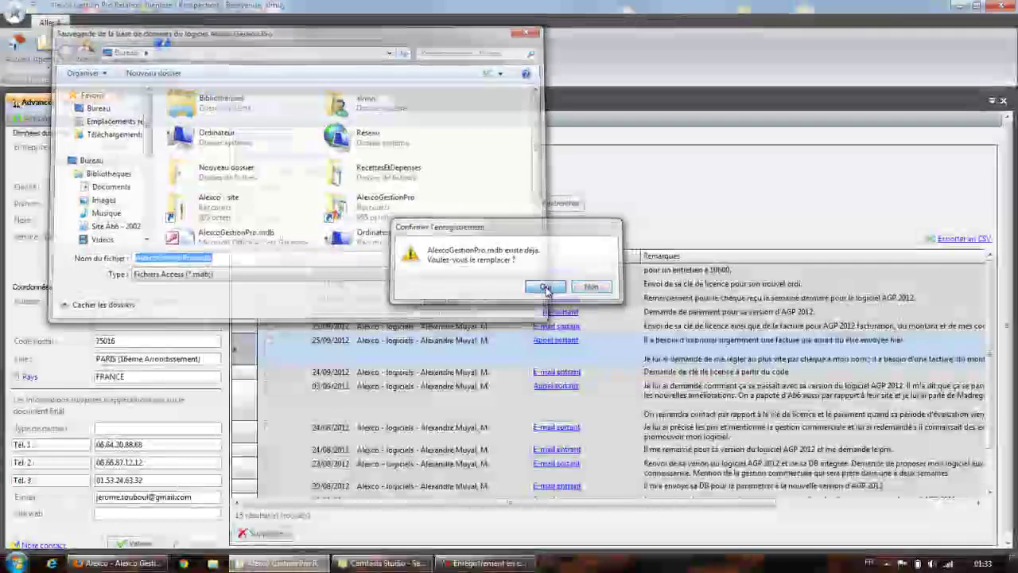
click(546, 288)
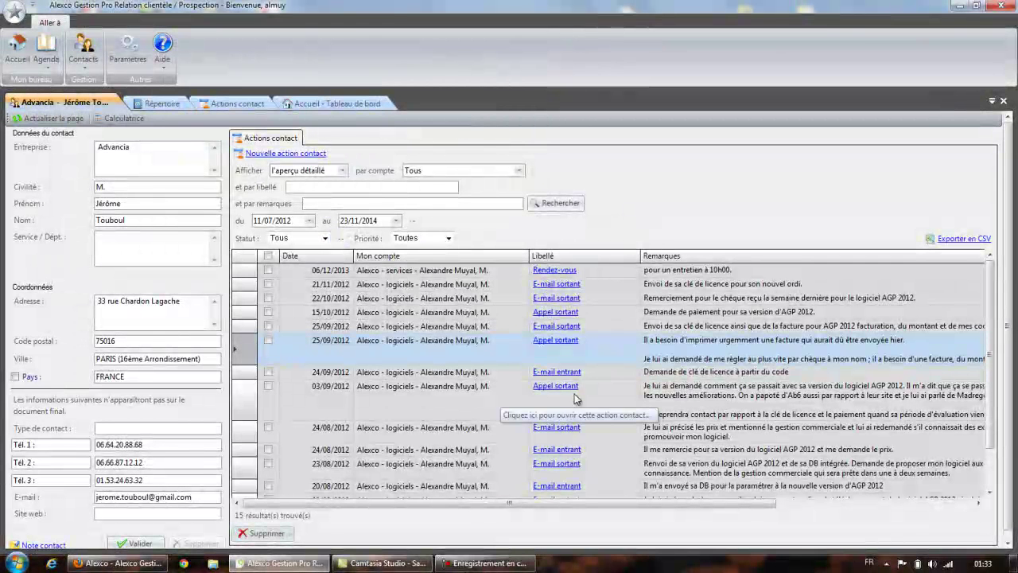